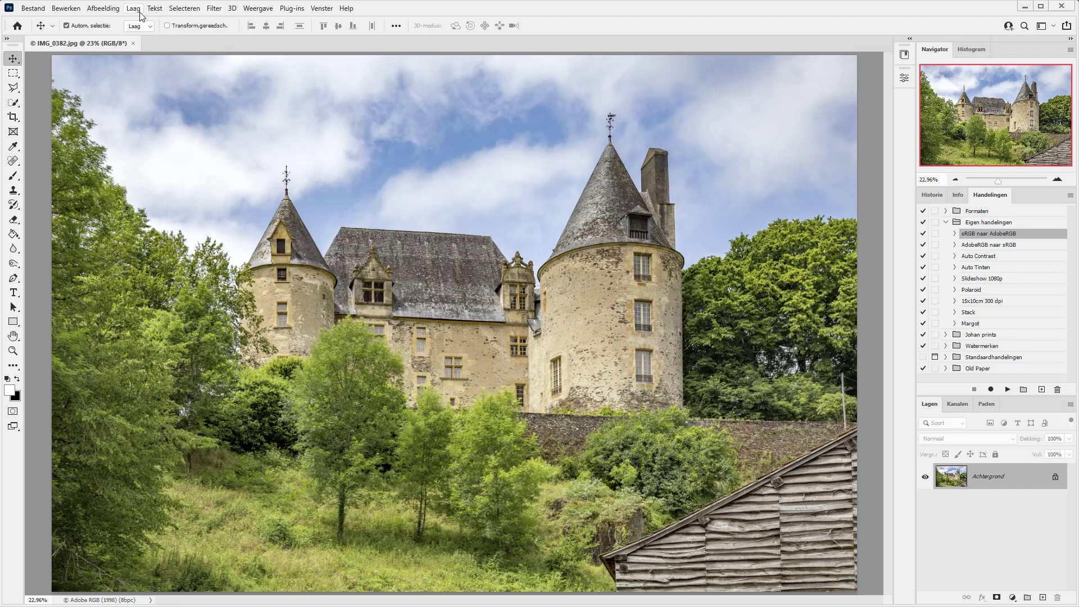
Brighten the castle photo by raising the curve in a Curves adjustment.
left_click(103, 8)
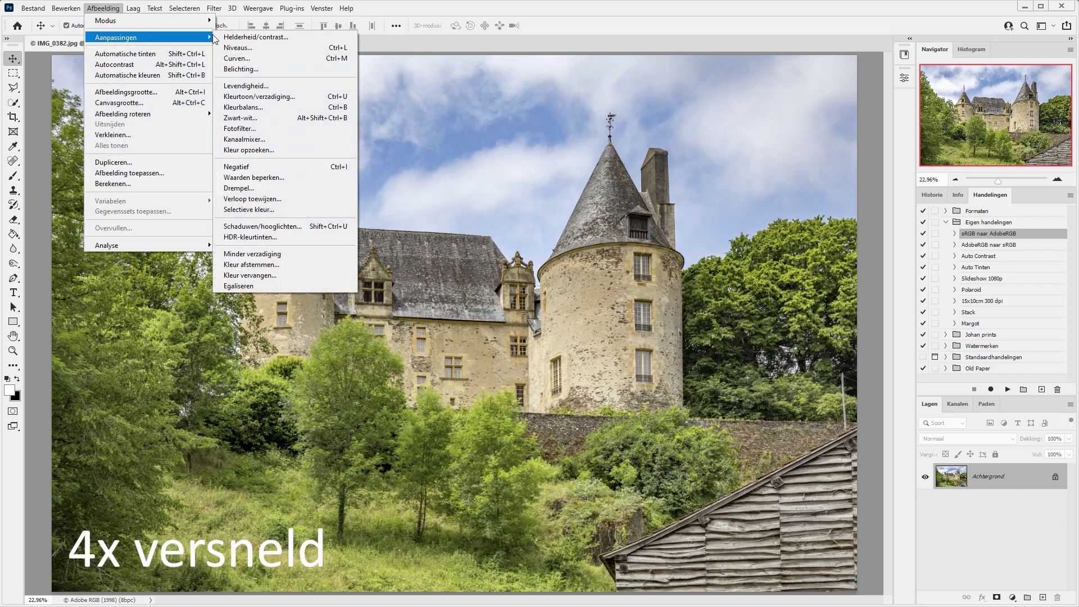
left_click(236, 60)
left_click_drag(774, 205, 773, 191)
left_click(752, 225)
key("Return")
Shift the hue and slightly boost saturation with Hue/Saturation.
left_click(103, 8)
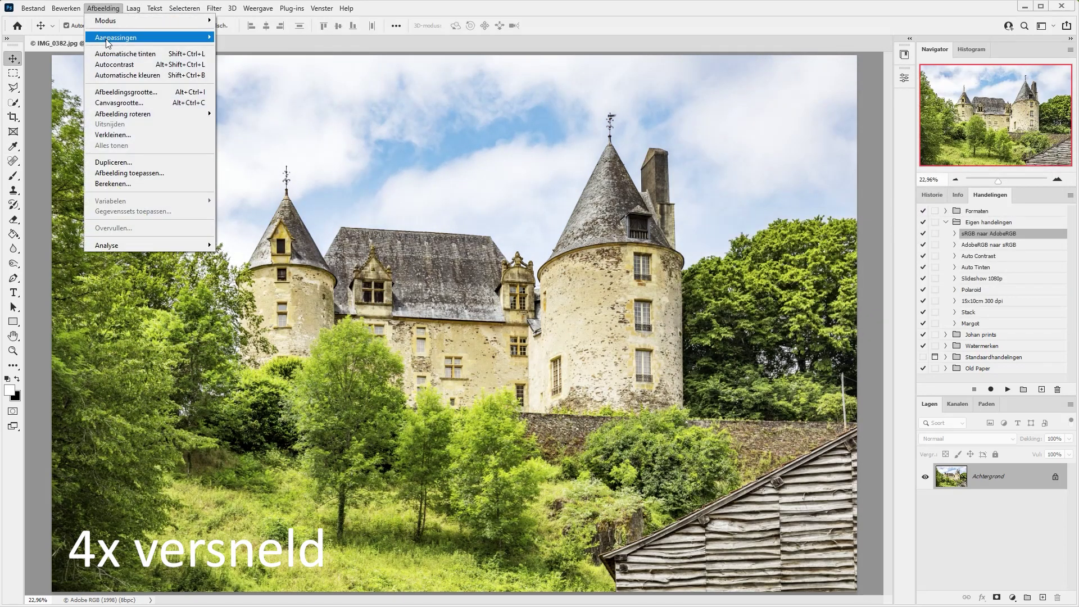
left_click(259, 92)
left_click_drag(477, 291, 500, 289)
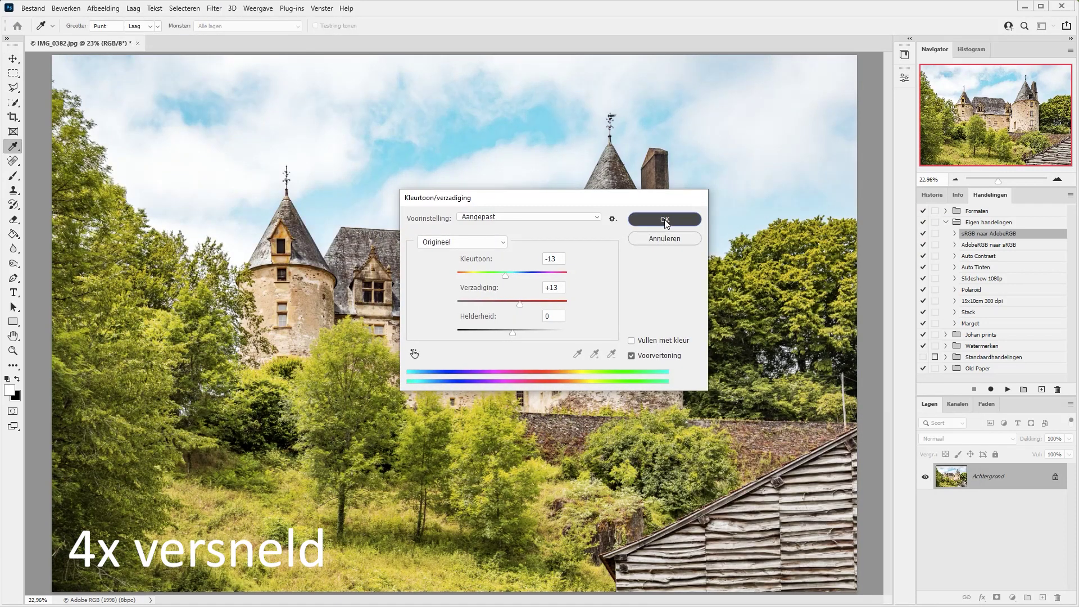
left_click(665, 219)
Apply a second Curves adjustment to darken the photo and add contrast.
left_click(103, 8)
left_click(269, 58)
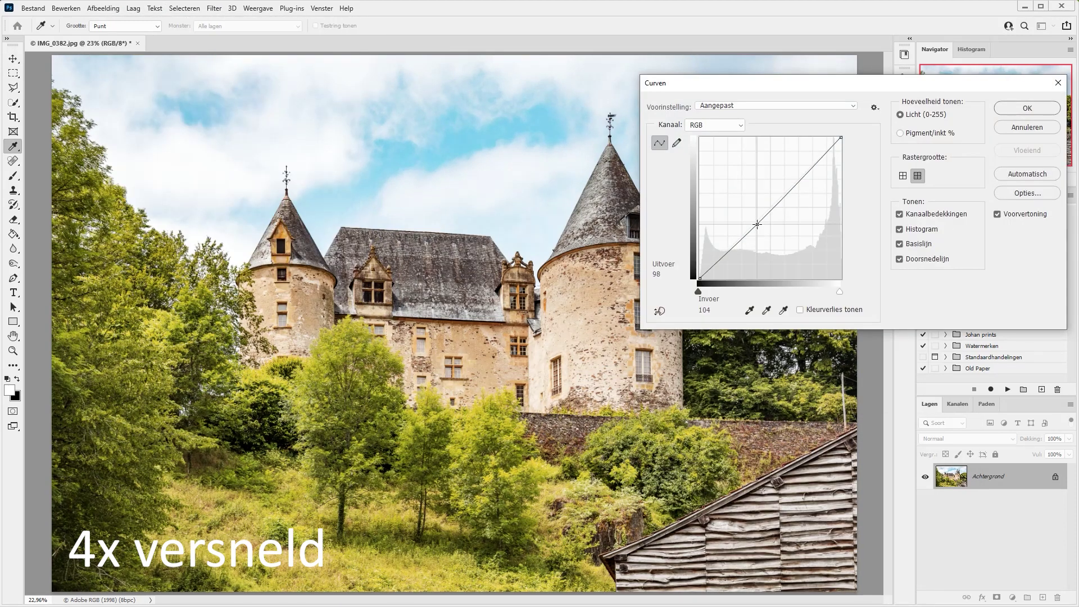
left_click_drag(759, 225, 758, 235)
left_click(1030, 109)
Try and cancel a crop, then desaturate to −100 and undo the greyscale conversion.
key("c")
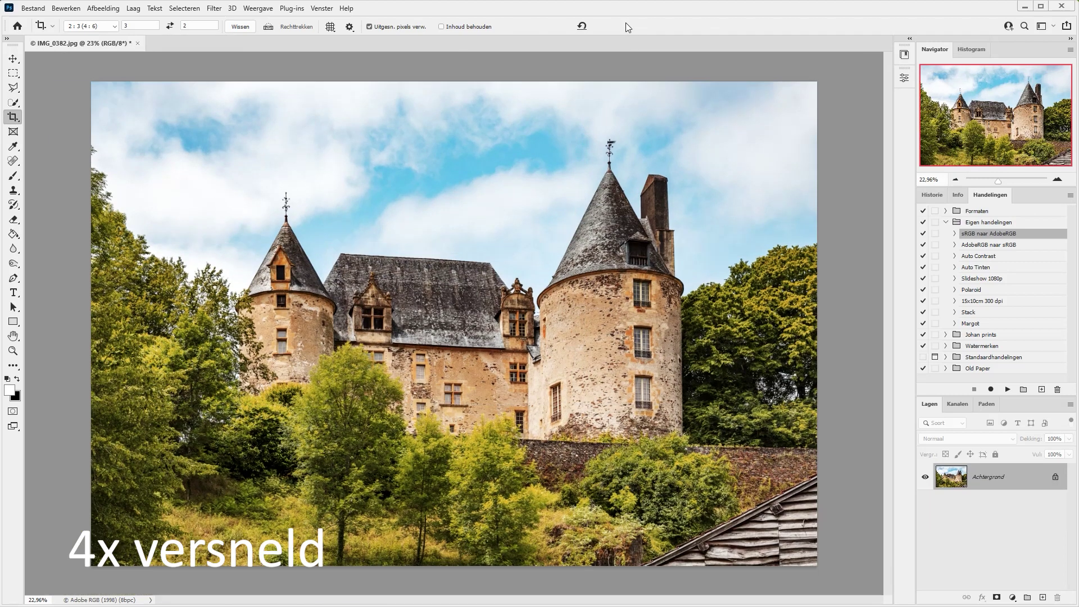
left_click(625, 25)
key("ctrl+u")
type("-100")
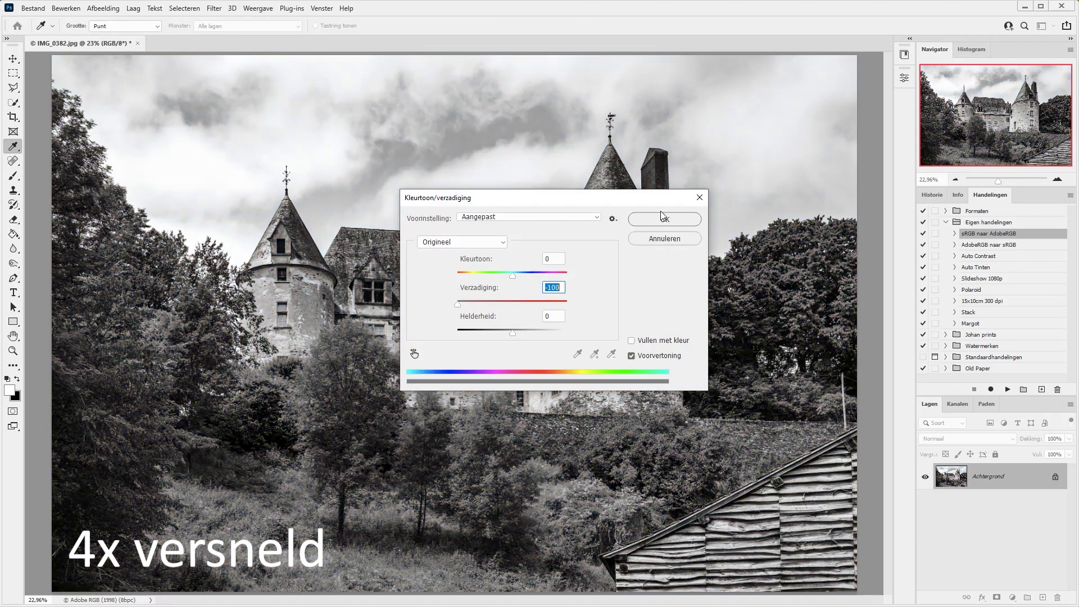
key("Return")
key("ctrl+z")
left_click(66, 8)
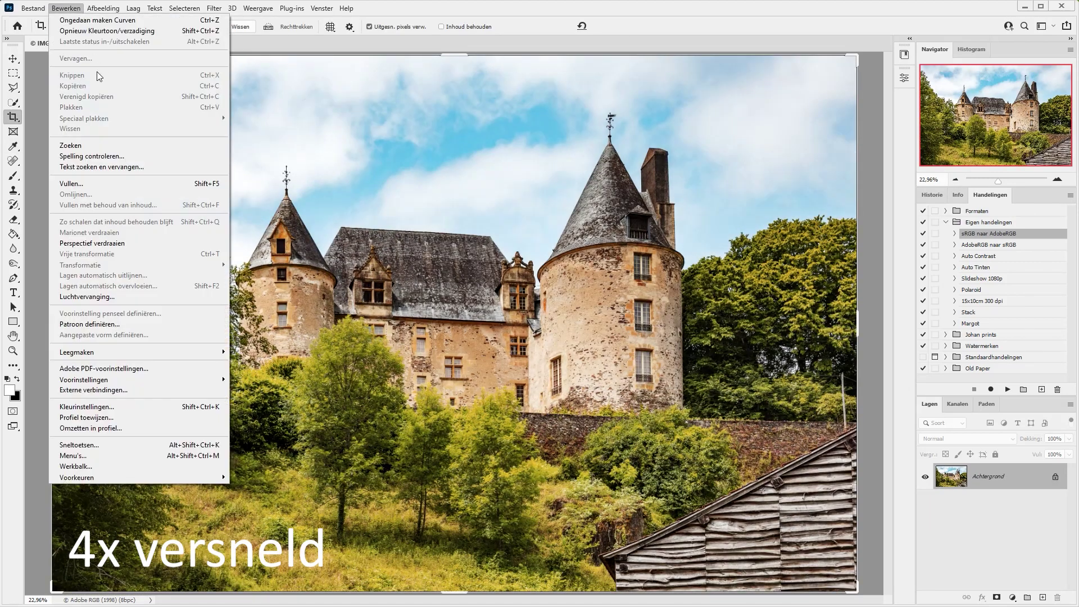
left_click(84, 29)
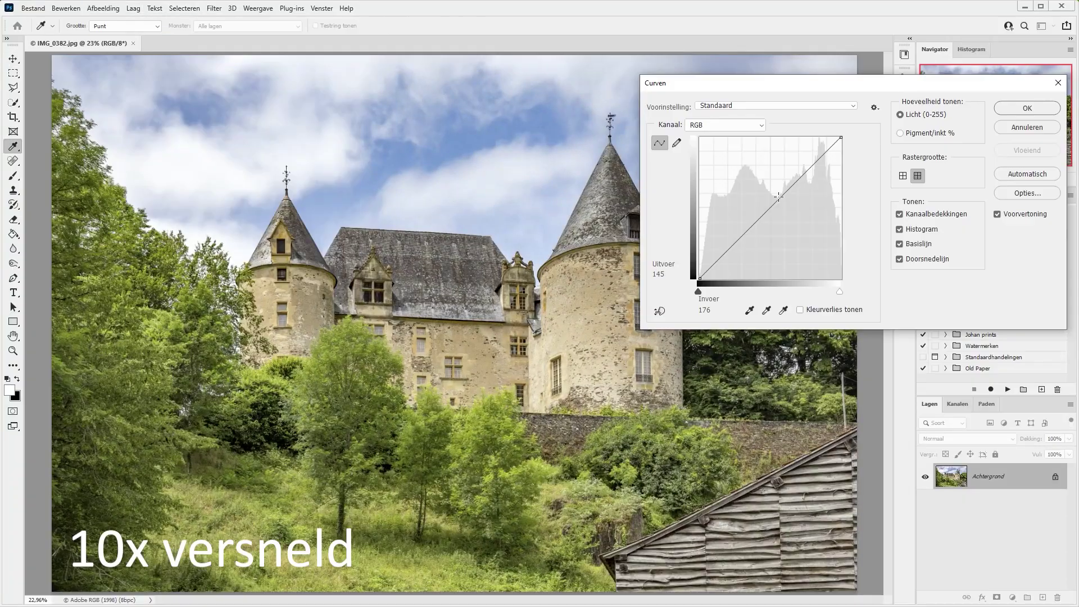
Apply two more Curves adjustments, dismiss Hue/Saturation, and switch to the Crop tool.
left_click(1027, 107)
left_click(103, 8)
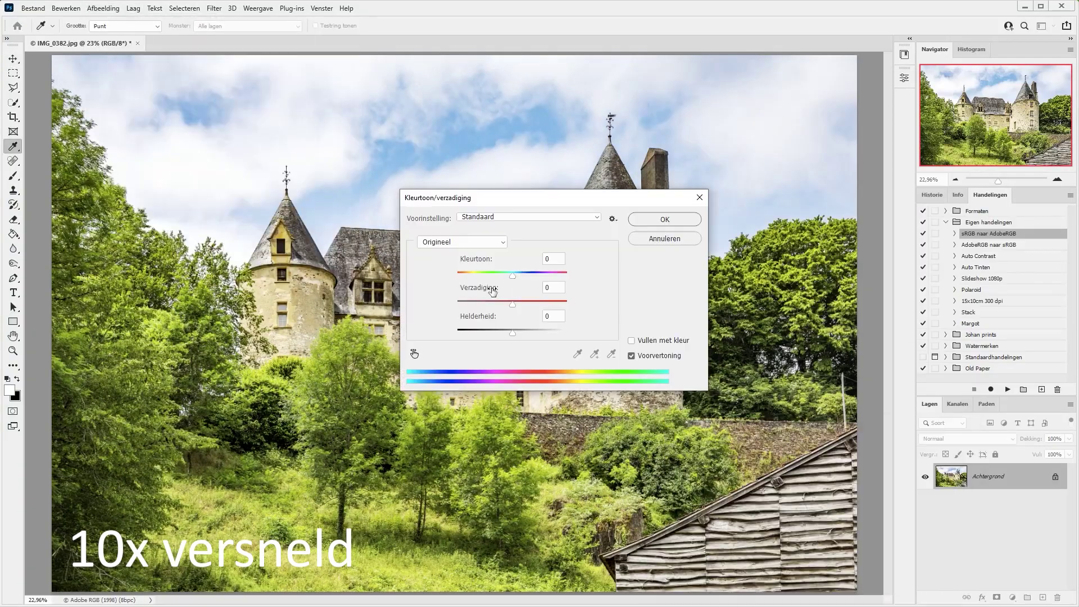
left_click(667, 332)
left_click(102, 8)
left_click(270, 58)
left_click(1027, 108)
key("c")
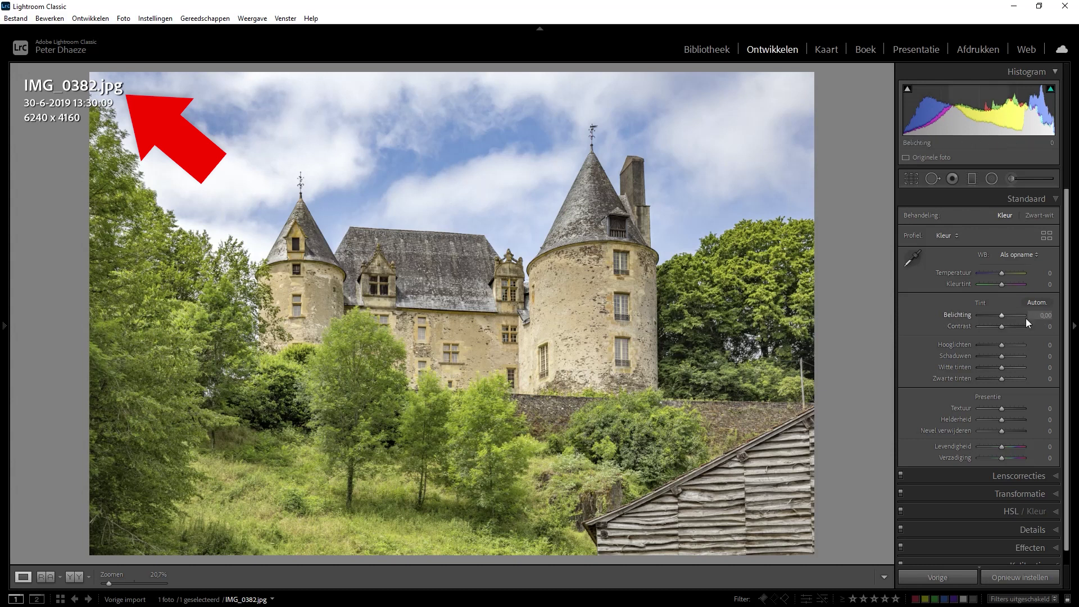
Raise exposure, pull Highlights to −100, and preview black-and-white before returning to colour.
left_click_drag(1007, 314, 1003, 378)
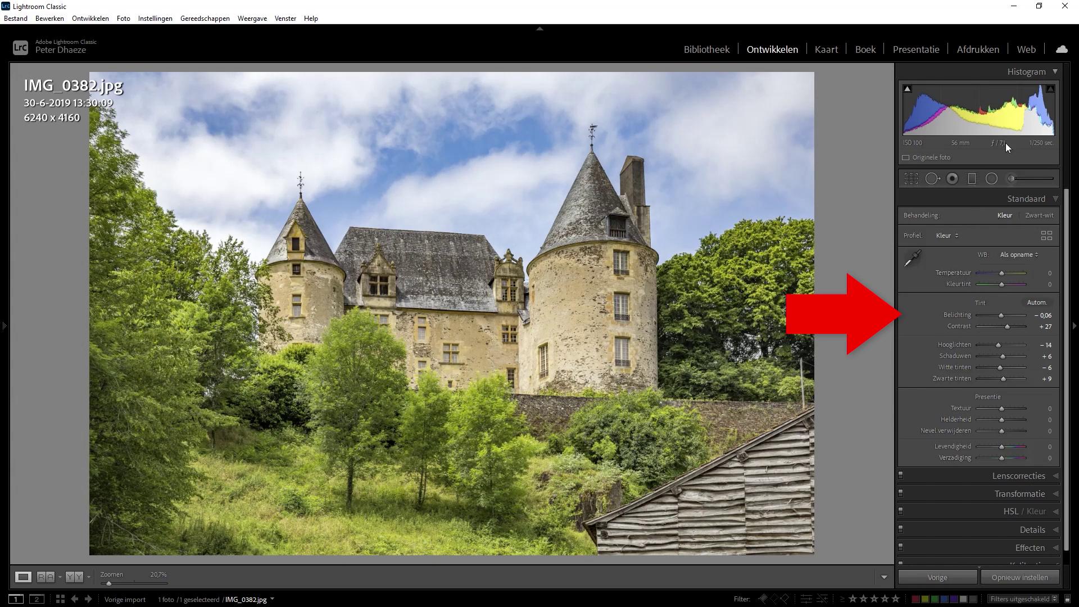
left_click_drag(999, 346, 984, 345)
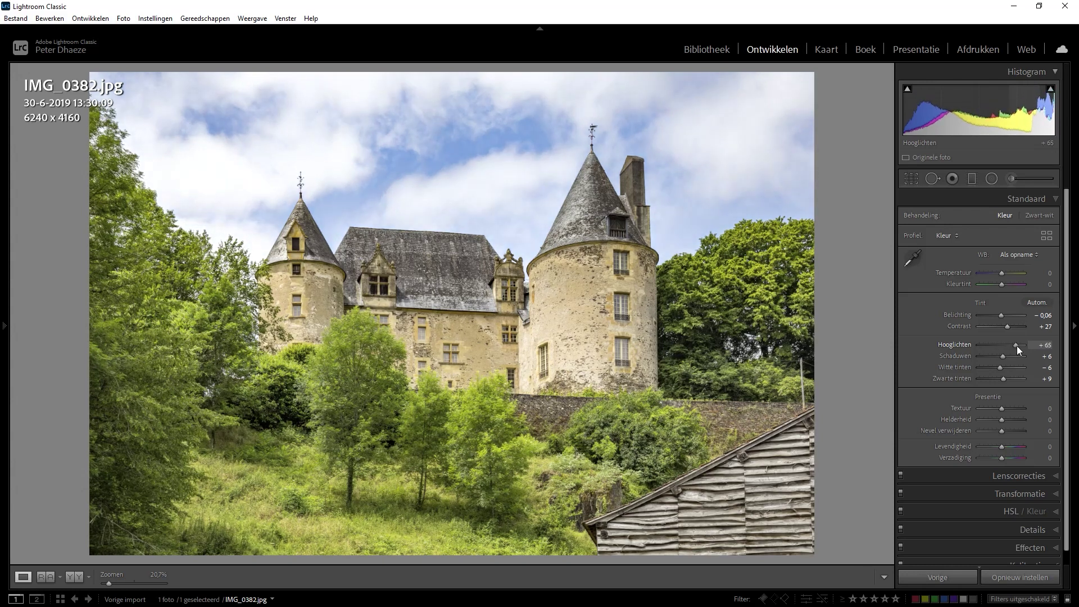
left_click_drag(983, 345, 976, 343)
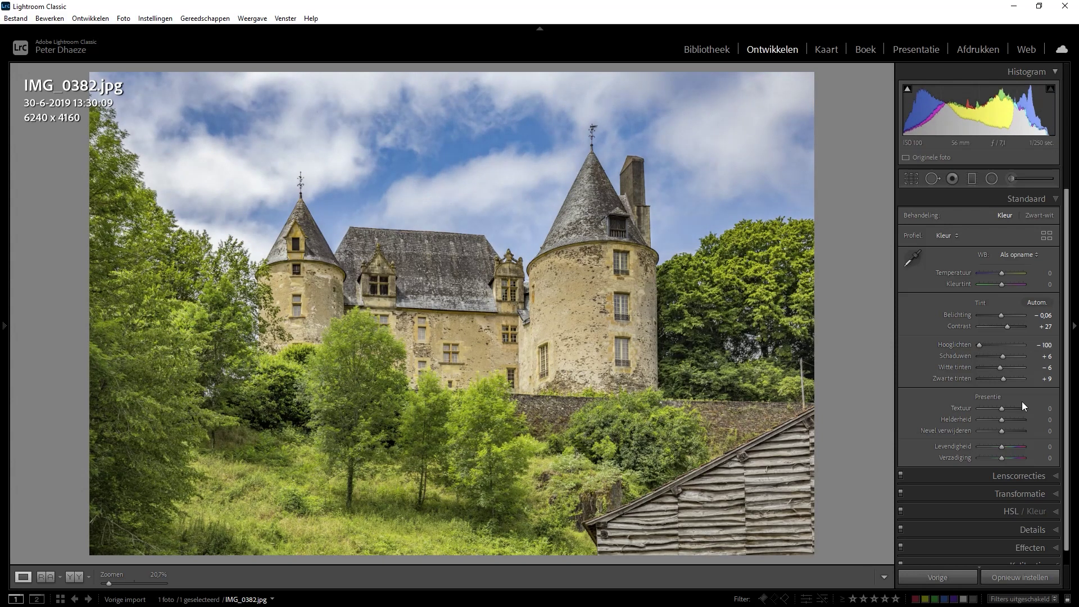
key("v")
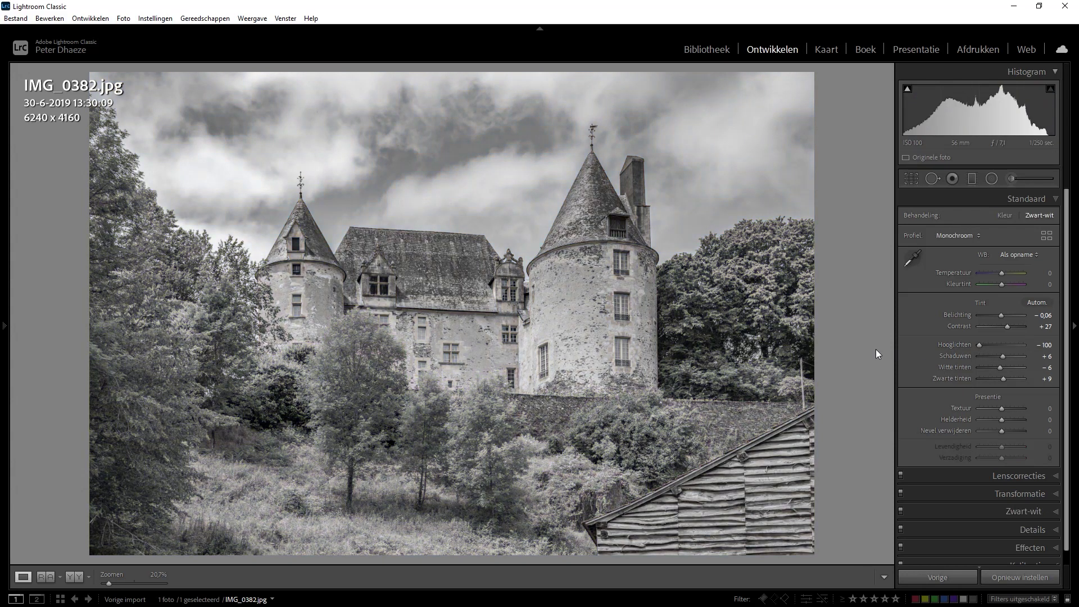
key("v")
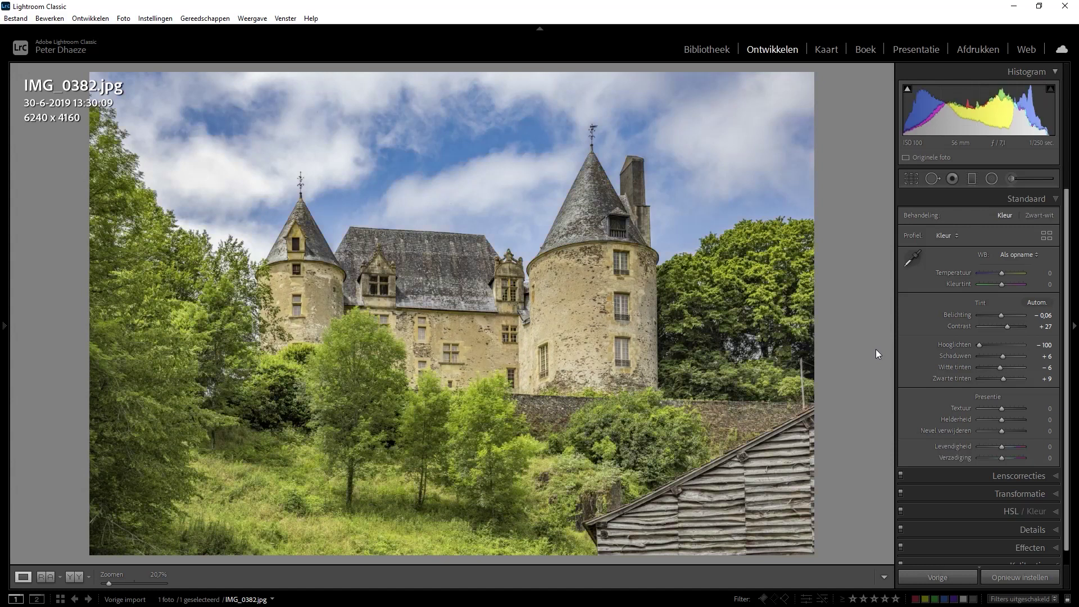
Adjust the crop corners to crop the castle photo to 5982 x 3988 pixels.
left_click(911, 178)
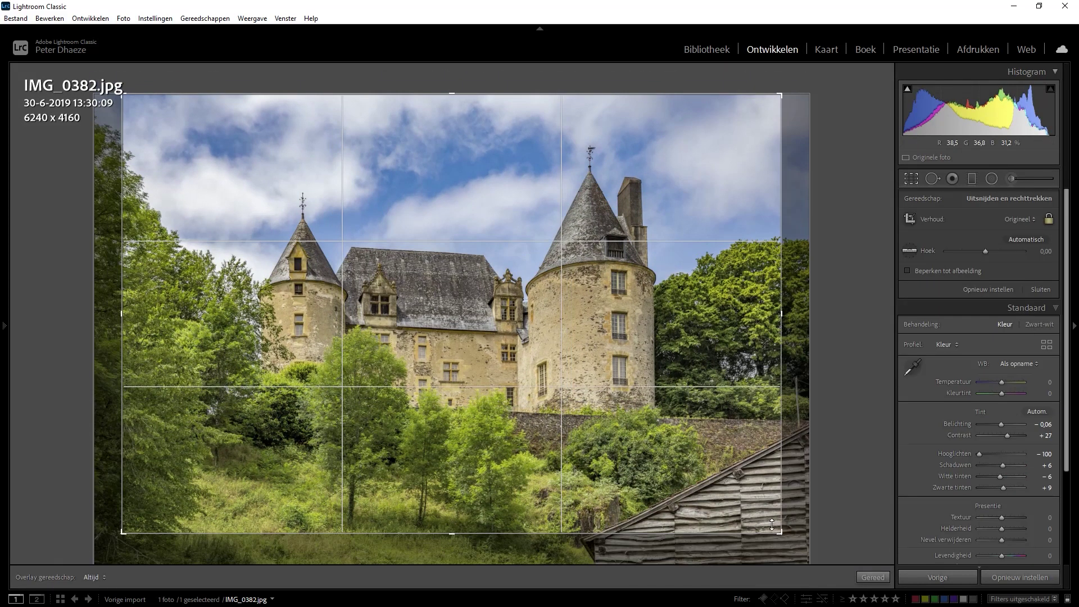
left_click_drag(772, 524, 778, 531)
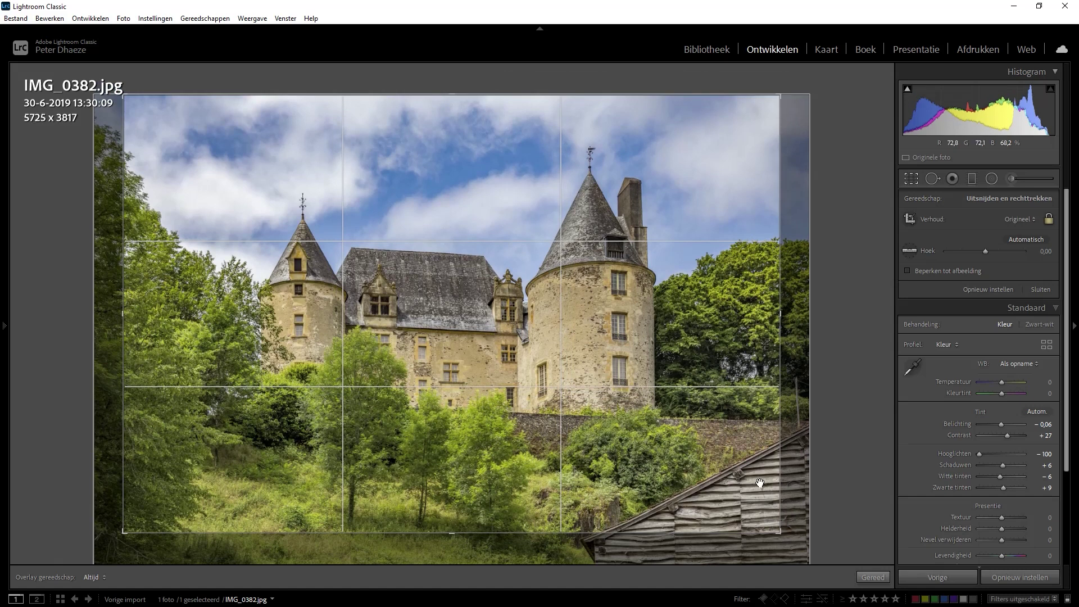
key("r")
key("r")
left_click_drag(778, 535, 809, 555)
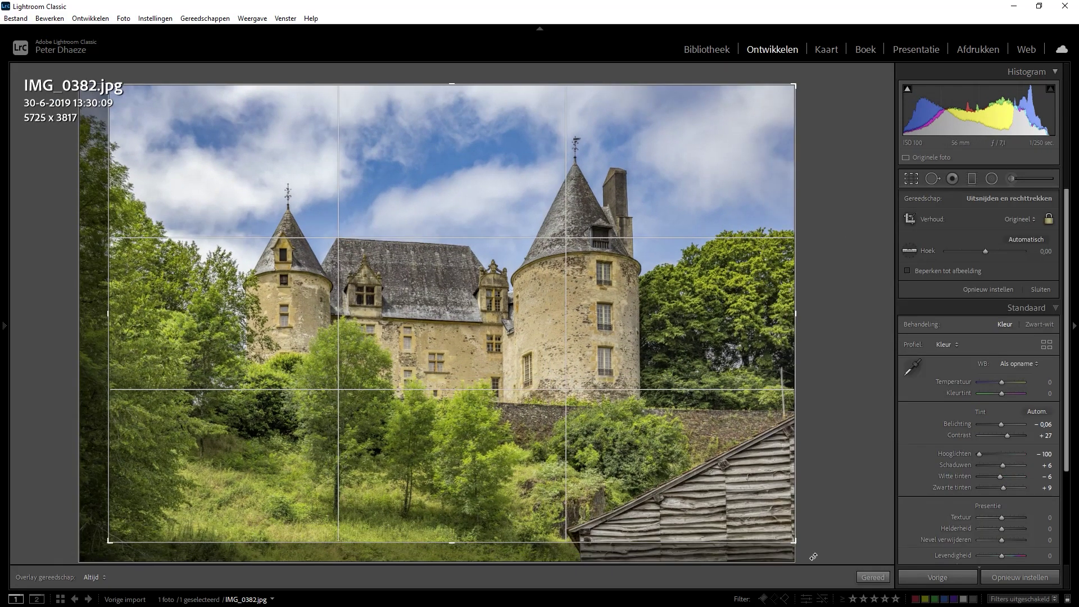
left_click(911, 178)
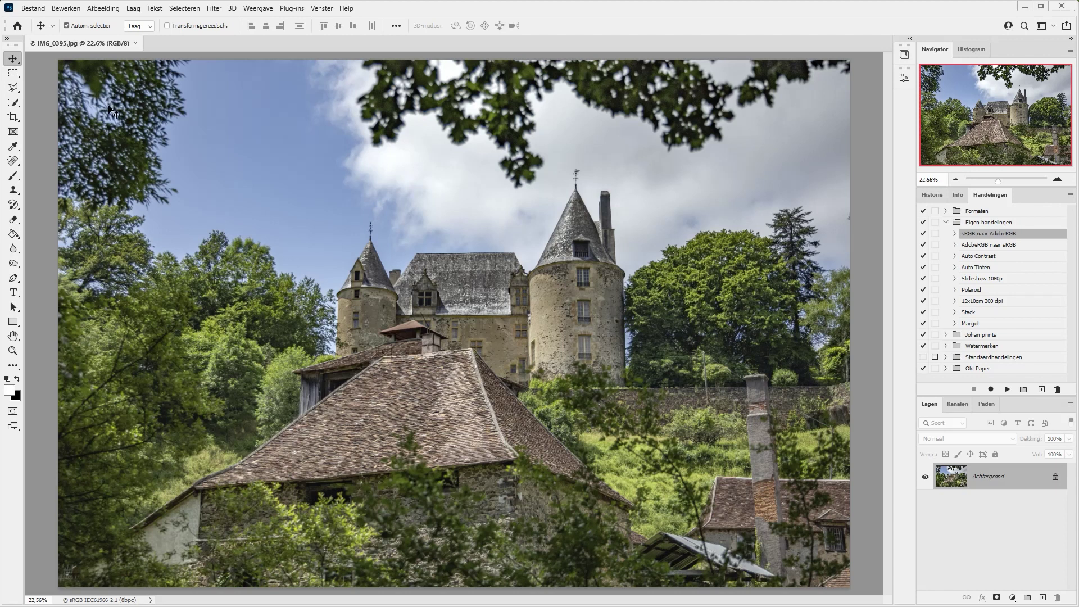
Duplicate the background with Ctrl+J as Laag 1 and convert it to a smart object.
left_click(215, 9)
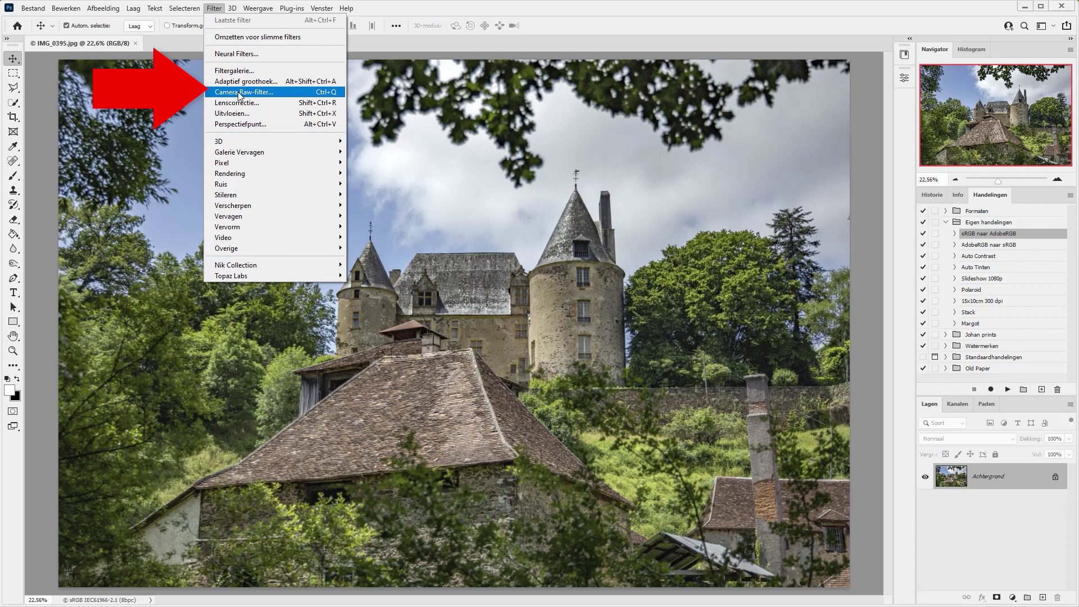
left_click(51, 97)
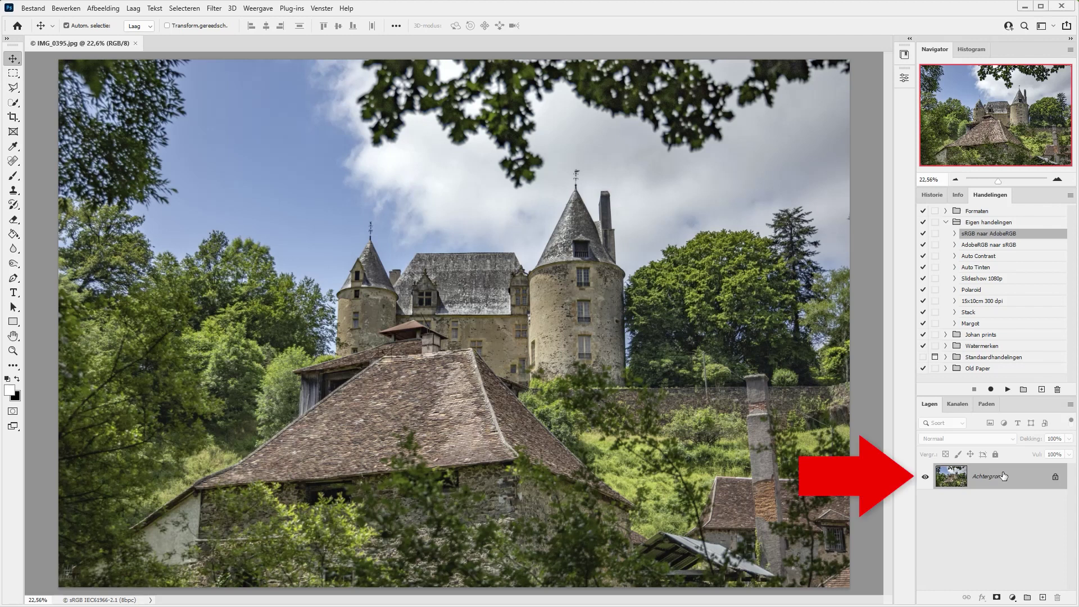
key("ctrl+j")
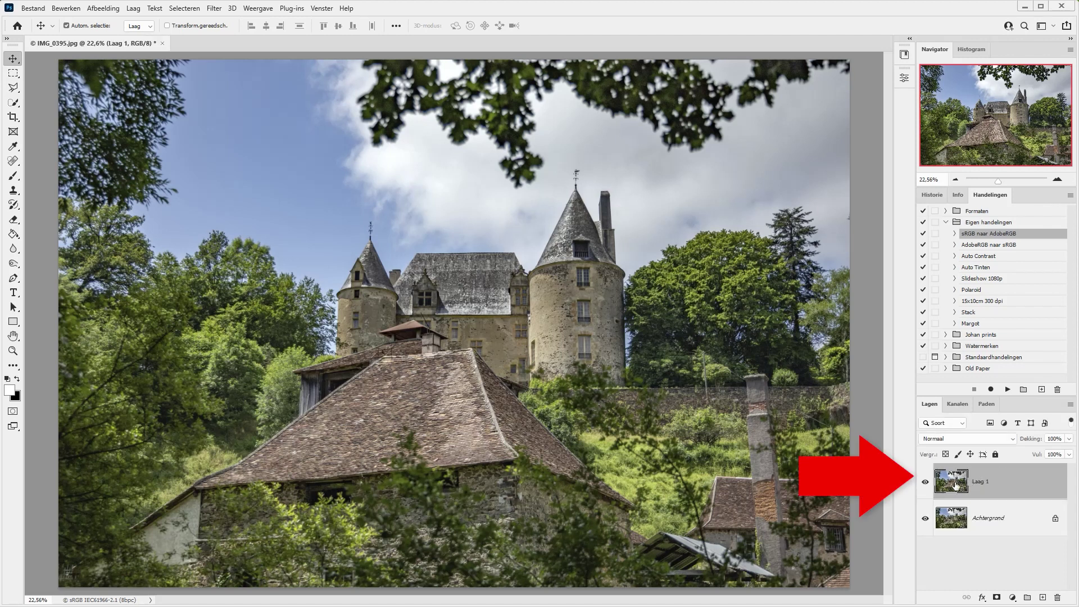
right_click(959, 486)
left_click(986, 164)
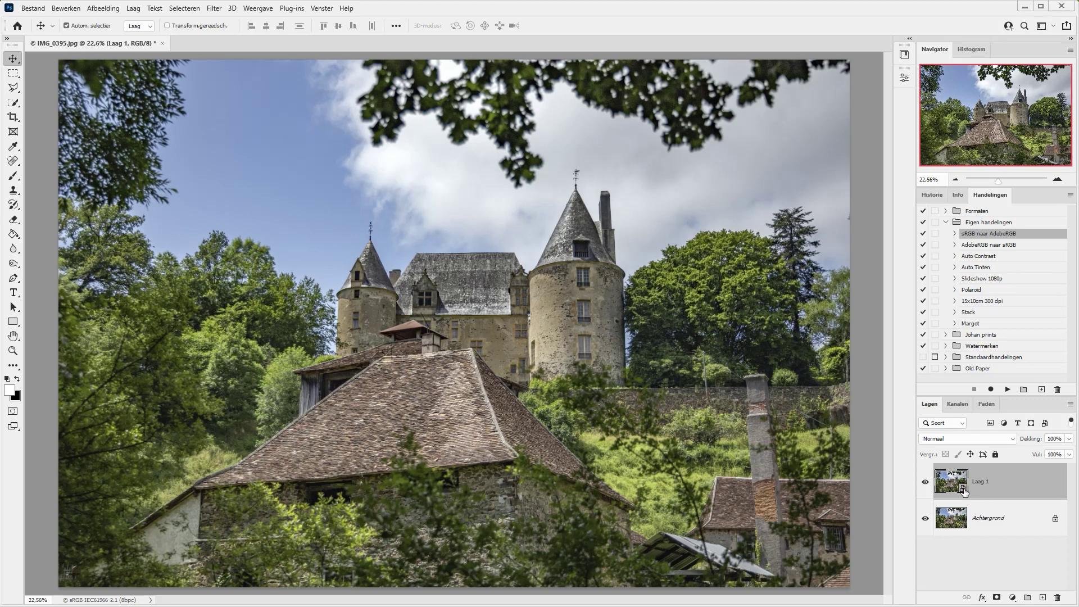
Apply a Camera Raw smart filter to Laag 1 with adjusted contrast and highlights.
left_click(214, 8)
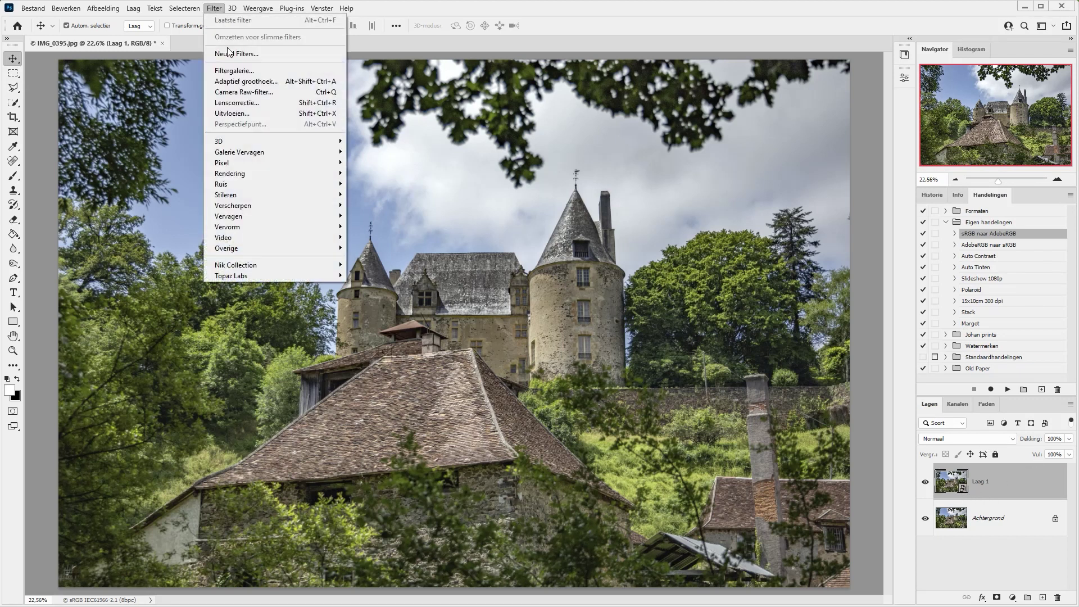
left_click(231, 90)
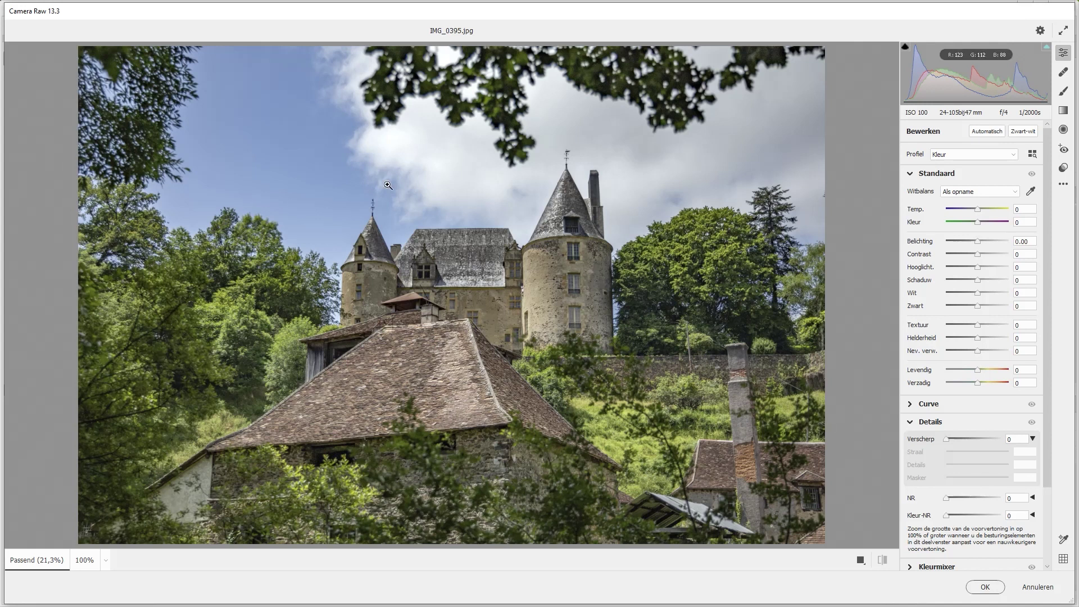
left_click(977, 255)
mouse_move(977, 256)
left_mouse_down()
mouse_move(983, 267)
mouse_move(969, 280)
mouse_move(985, 306)
mouse_move(968, 338)
mouse_move(996, 370)
left_mouse_up()
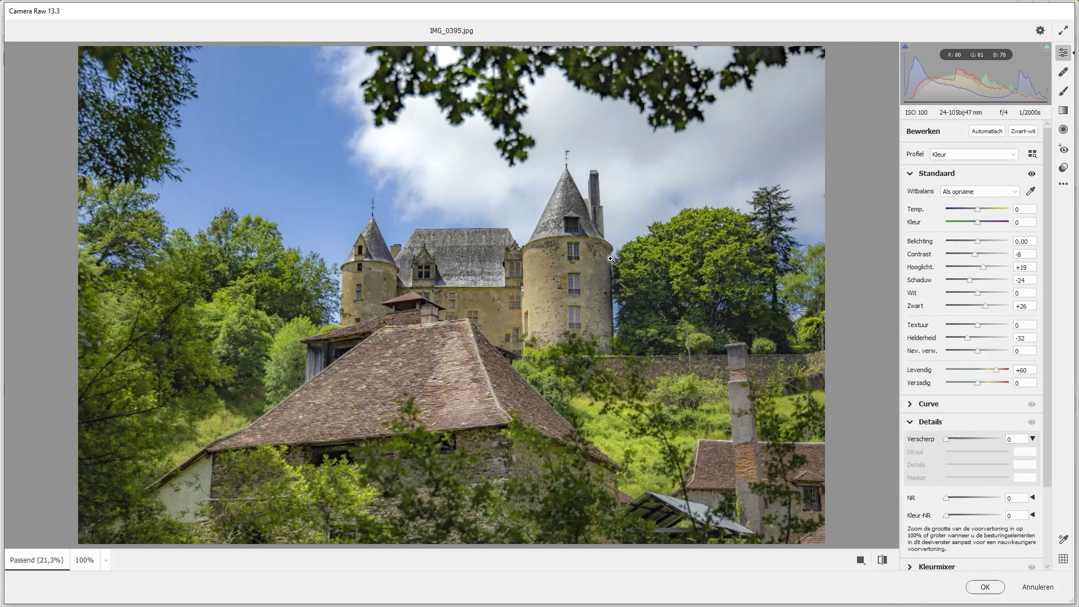
left_click(985, 587)
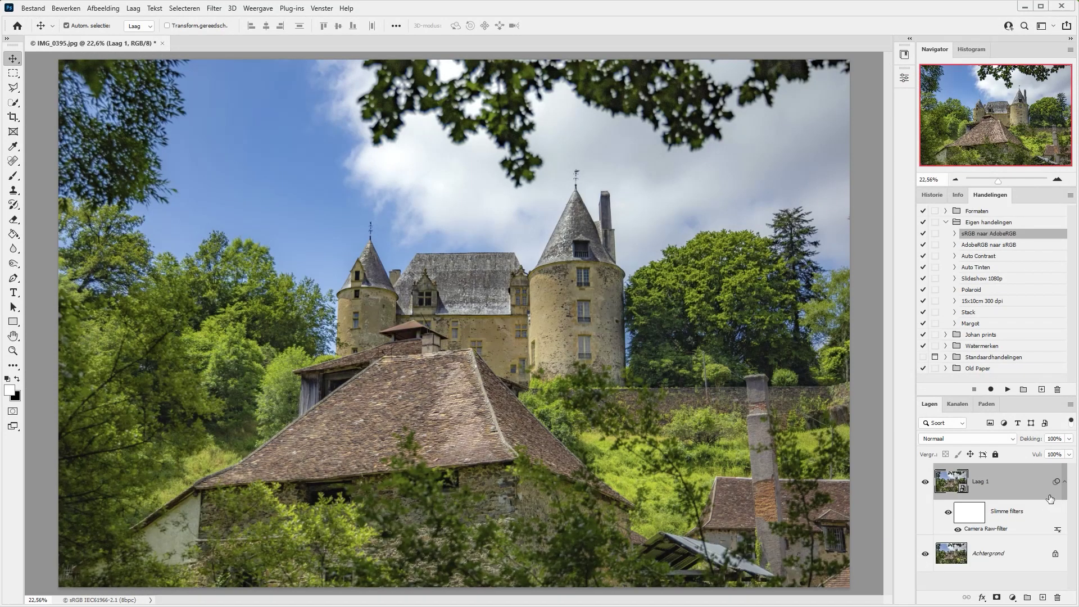
double_click(977, 531)
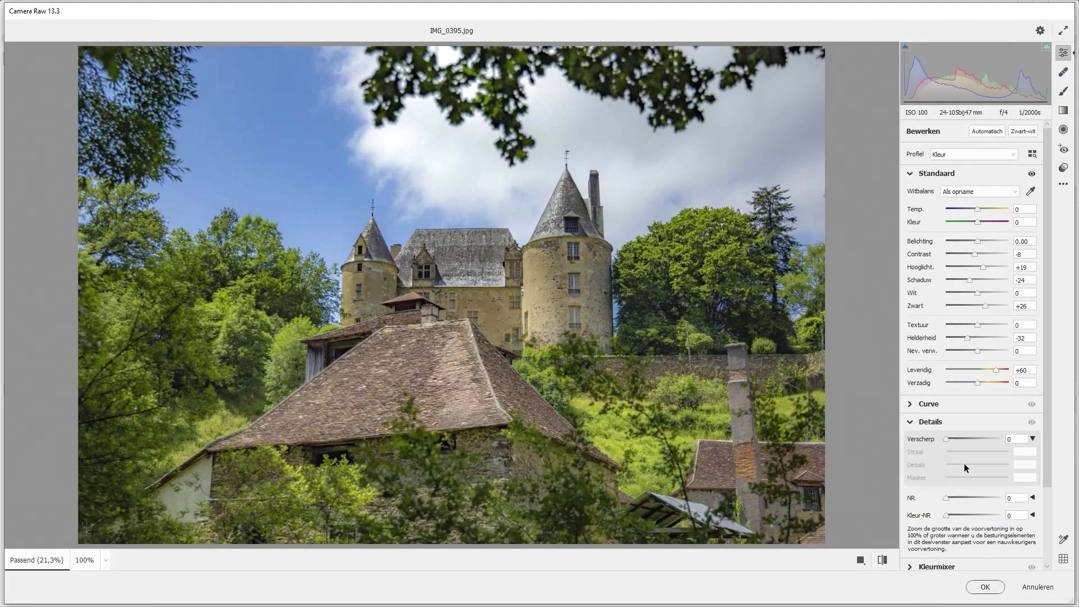
left_click(1037, 586)
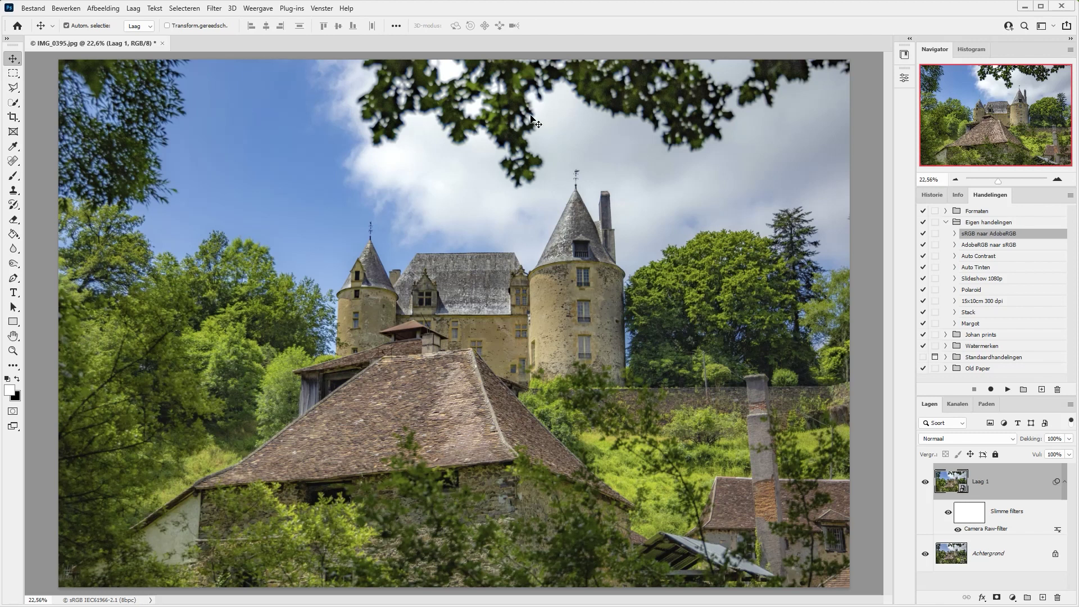
Close the castle photo without saving and set Camera Raw to auto-open all supported JPEGs.
left_click(164, 44)
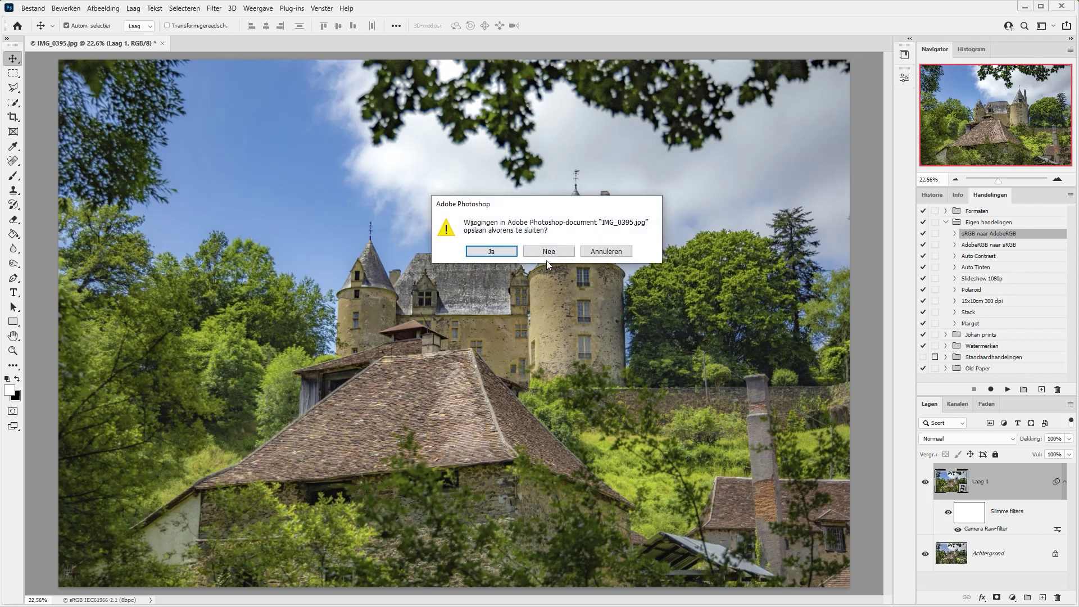
left_click(547, 252)
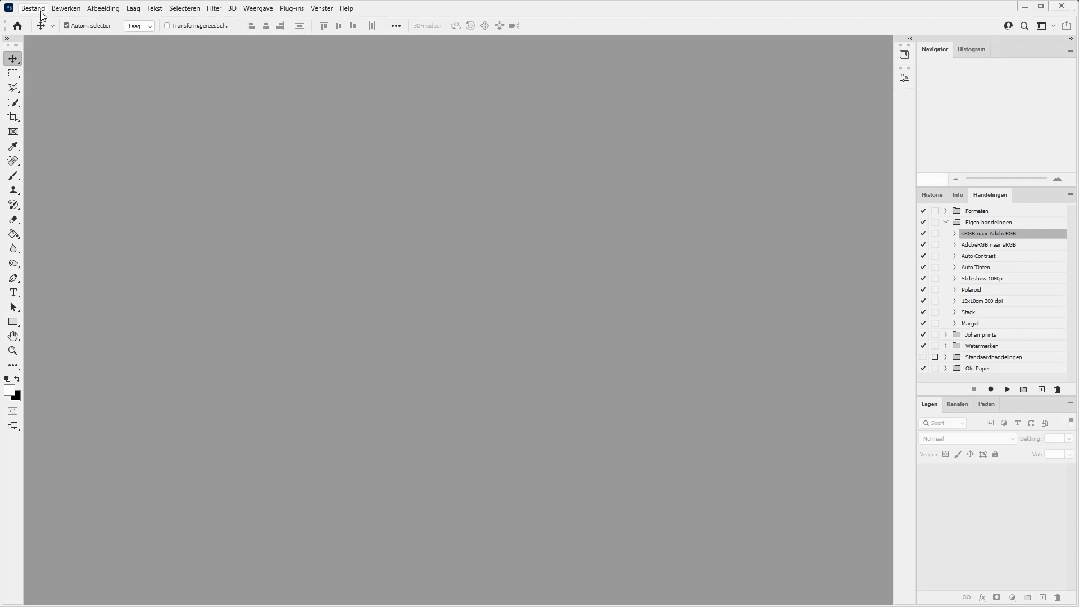
left_click(69, 10)
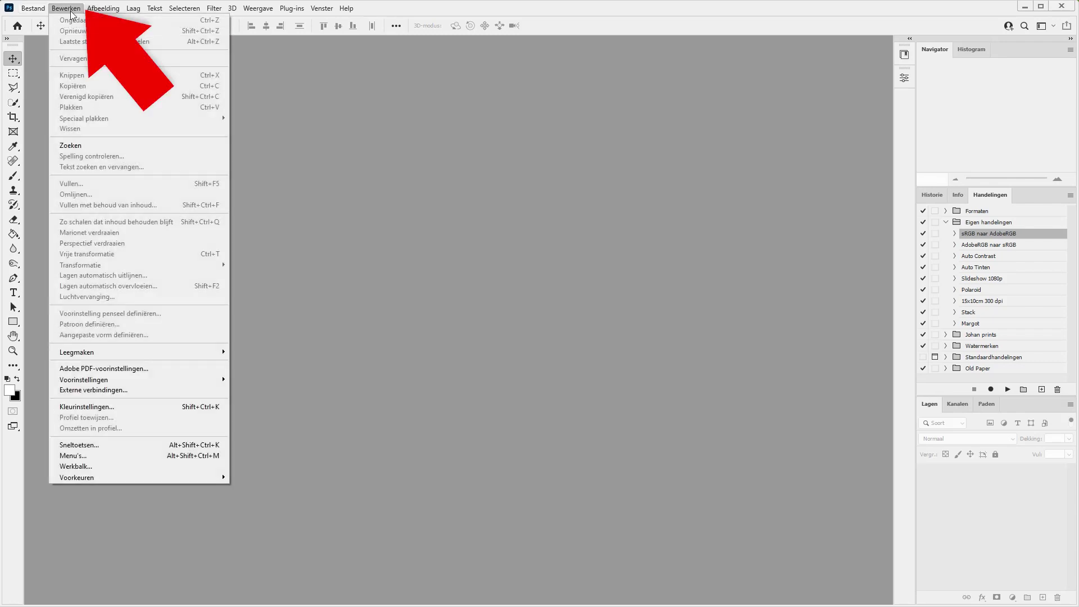
mouse_move(135, 477)
left_click(251, 480)
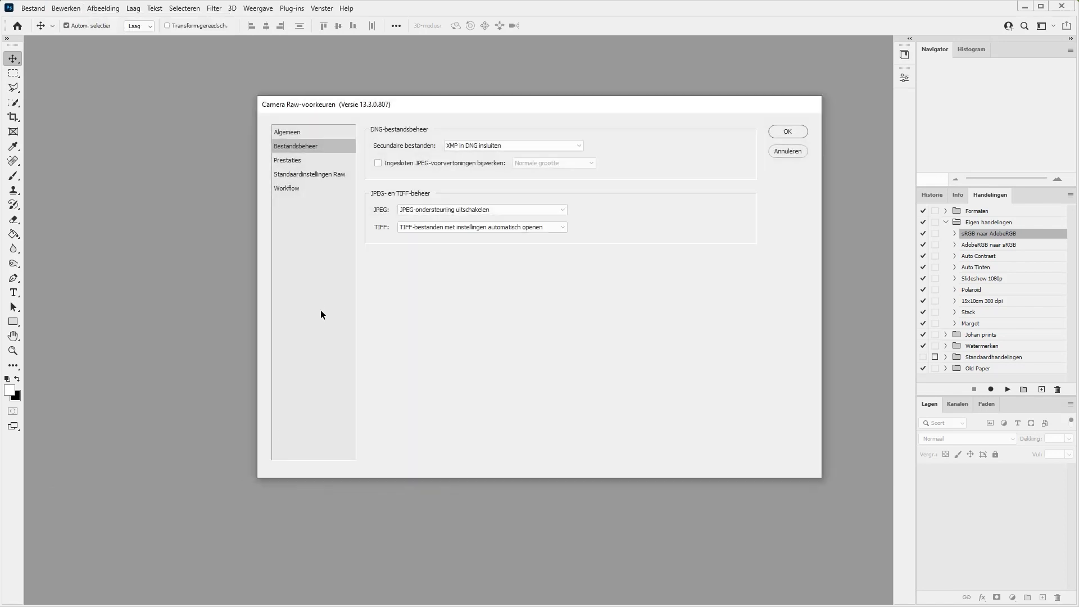
left_click(450, 209)
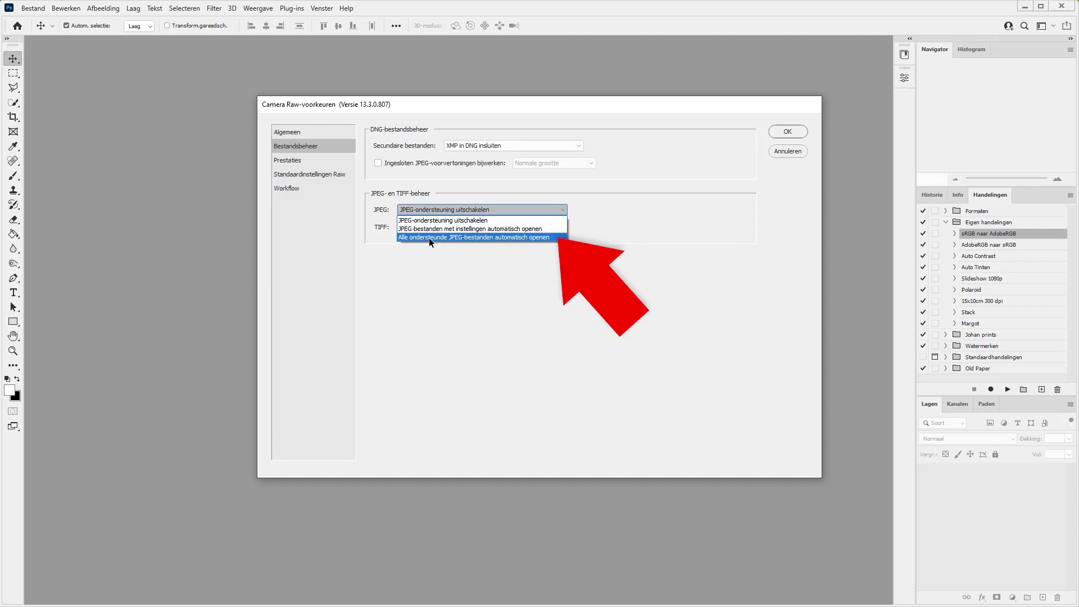
left_click(470, 237)
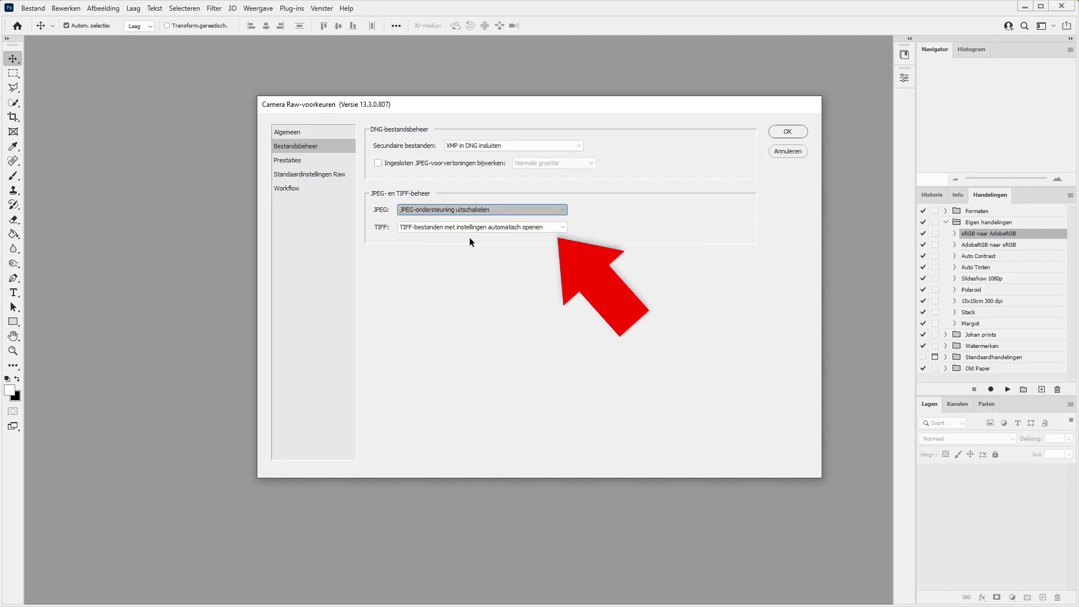
left_click(793, 133)
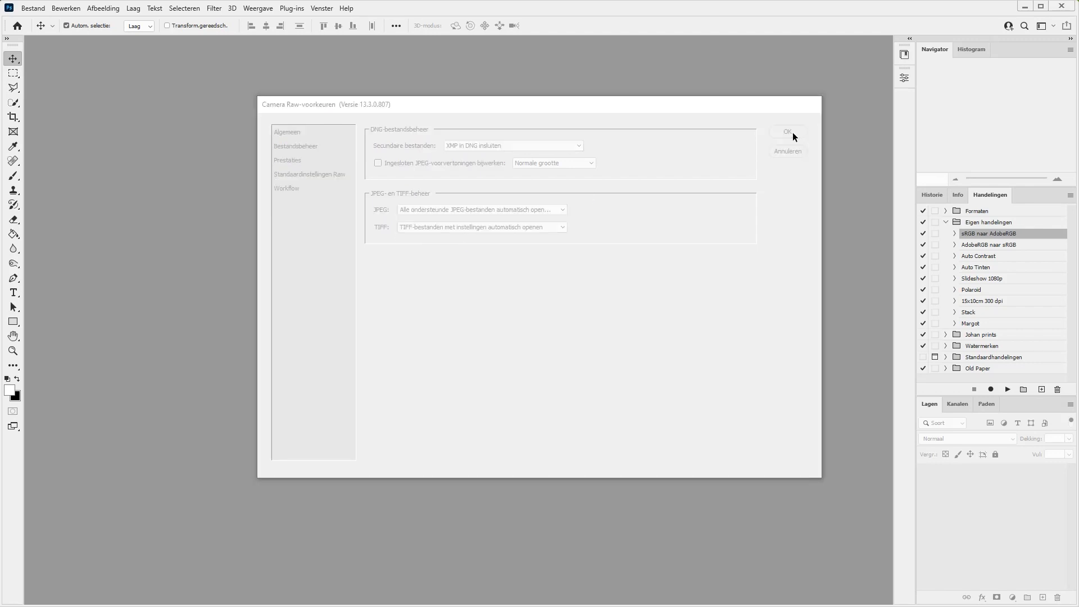
left_click(37, 9)
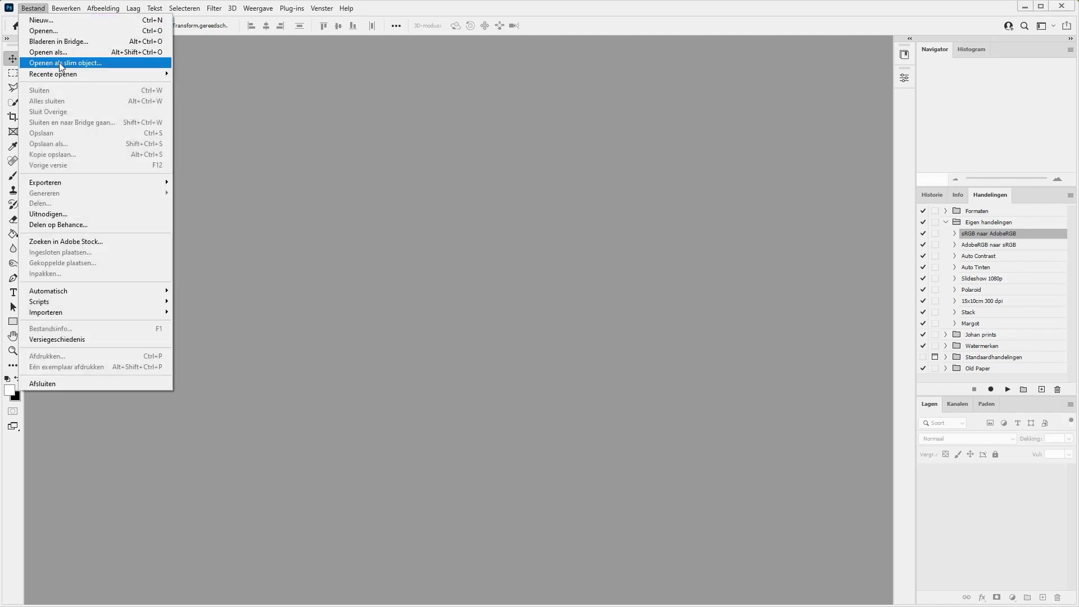
Open IMG_0383.jpg from disk so it loads directly in Camera Raw.
left_click(43, 31)
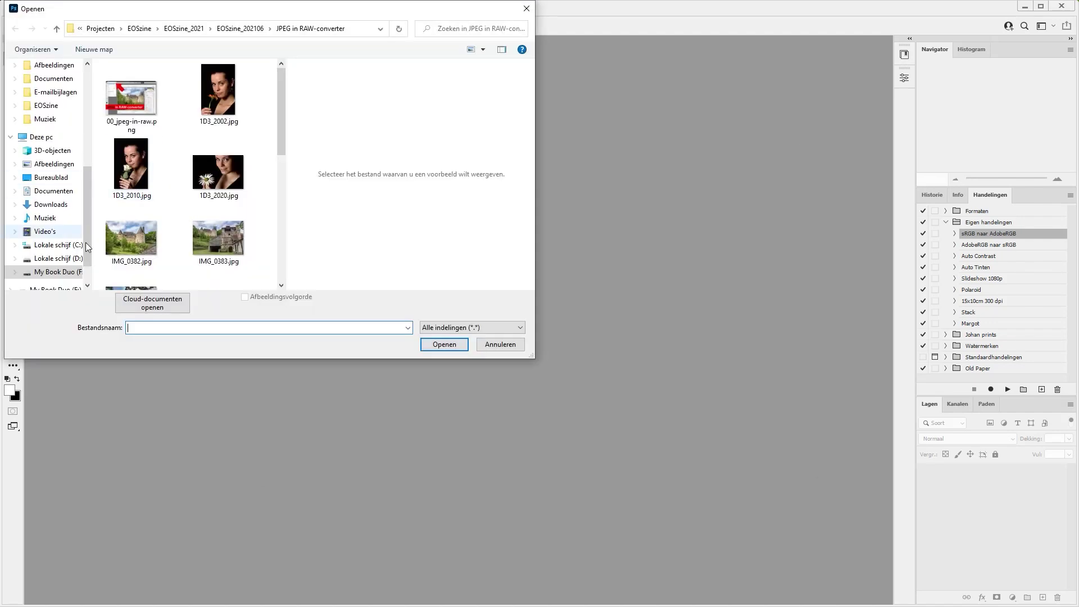
double_click(224, 241)
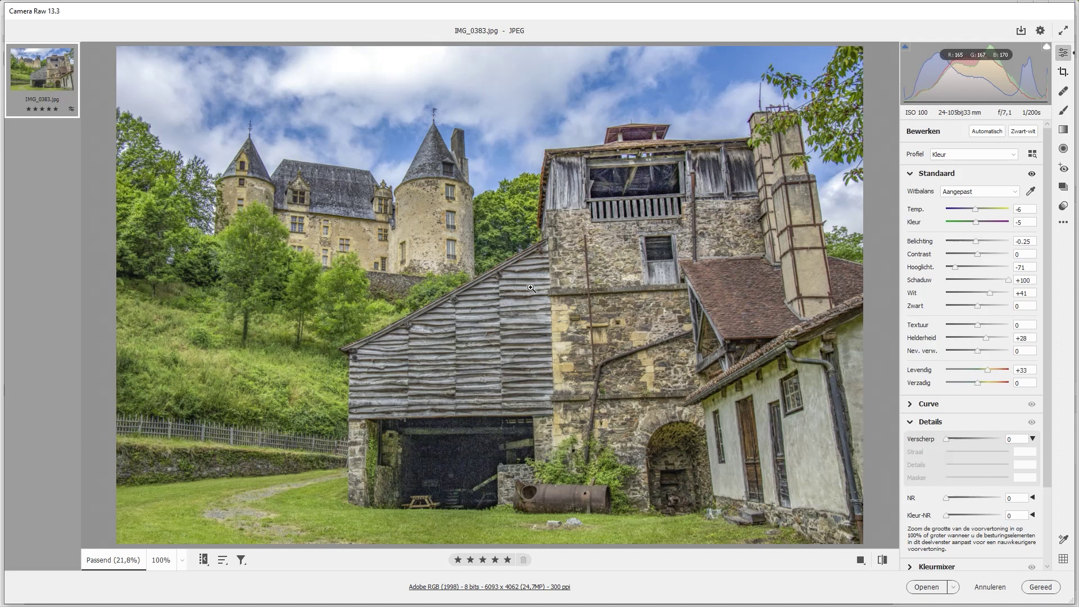
Cancel Camera Raw for IMG_0383.jpg, leaving no document open.
right_click(532, 288)
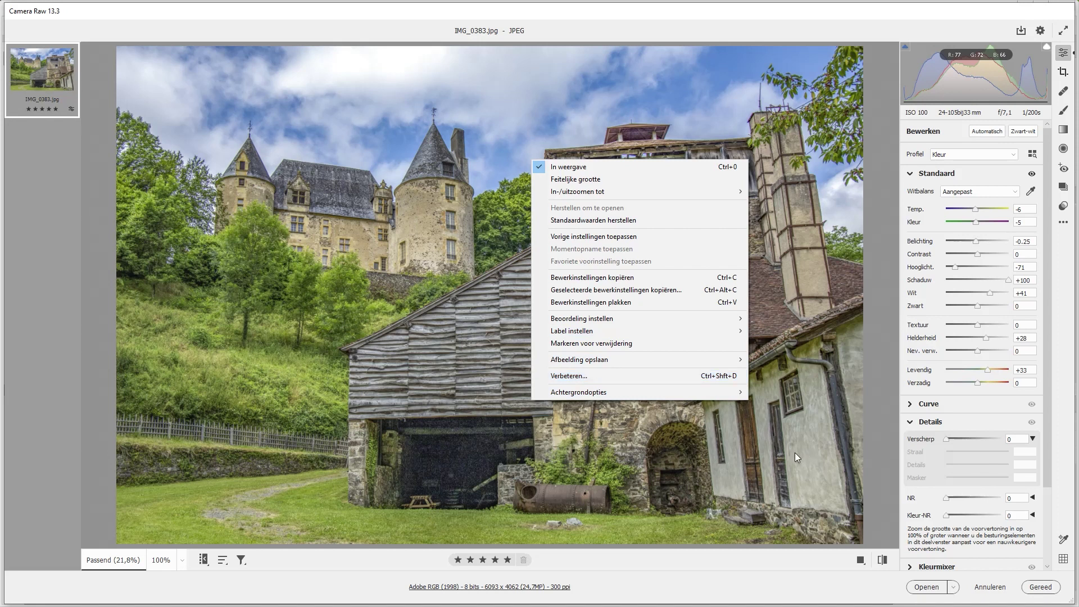
left_click(989, 587)
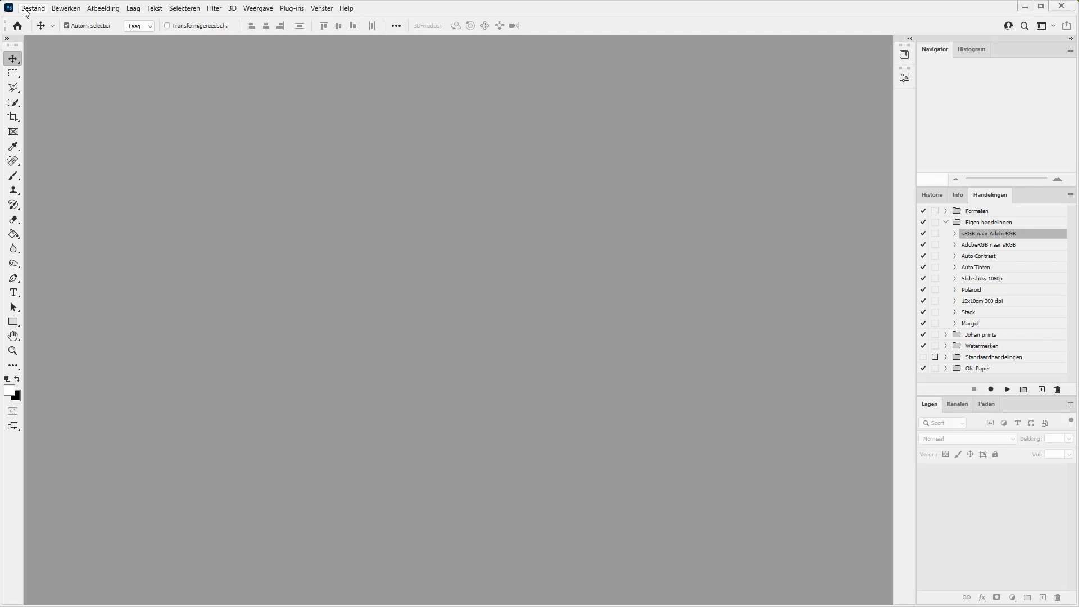
left_click(209, 9)
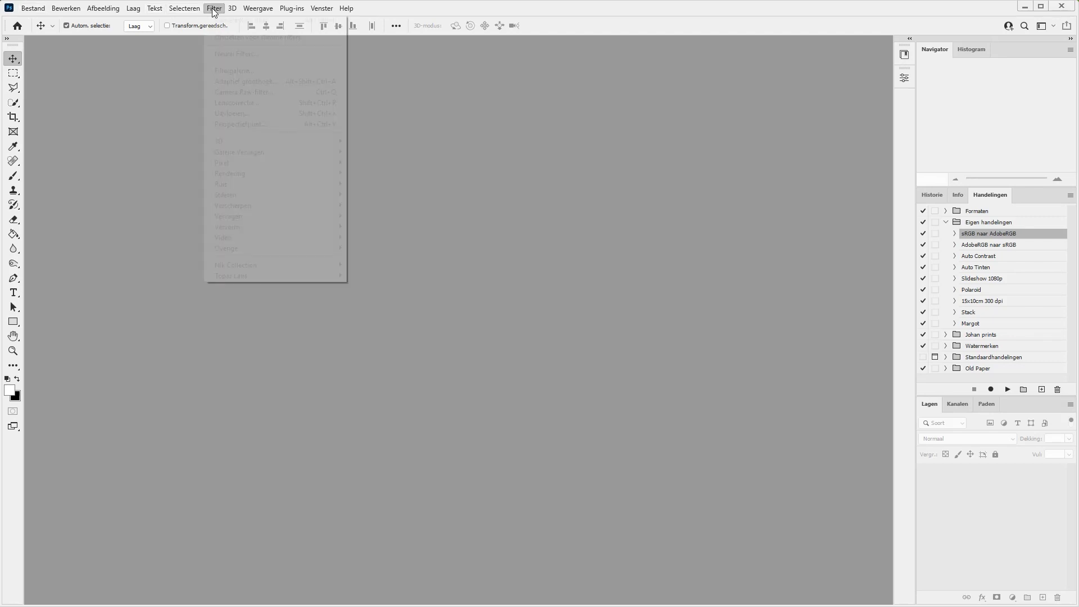
left_click(393, 13)
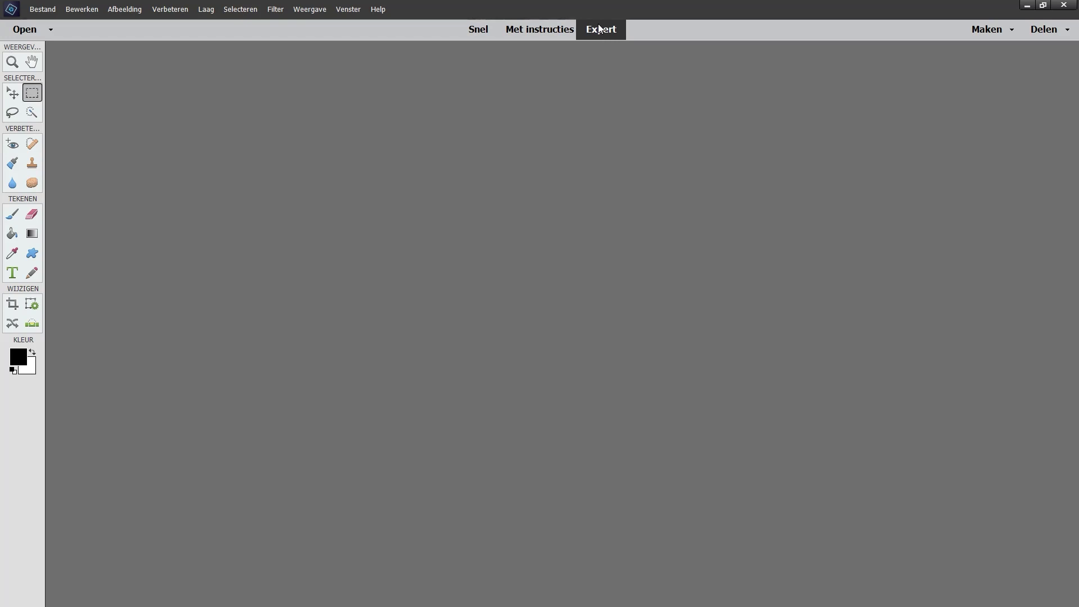
Open IMG_0382.jpg via File > Open in Camera Raw in Photoshop Elements.
left_click(49, 12)
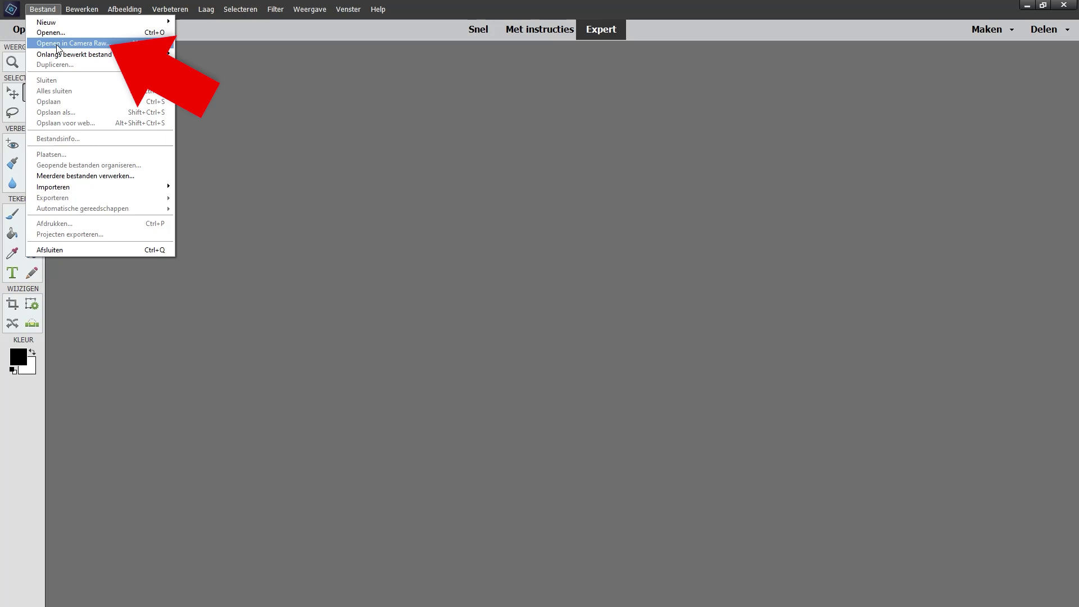
left_click(76, 48)
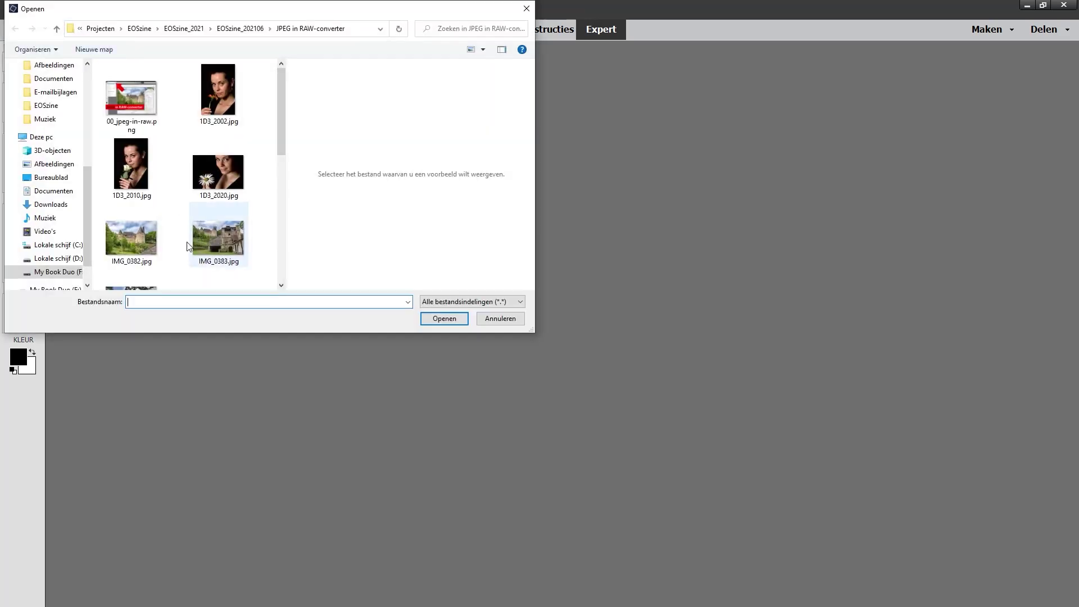
double_click(152, 241)
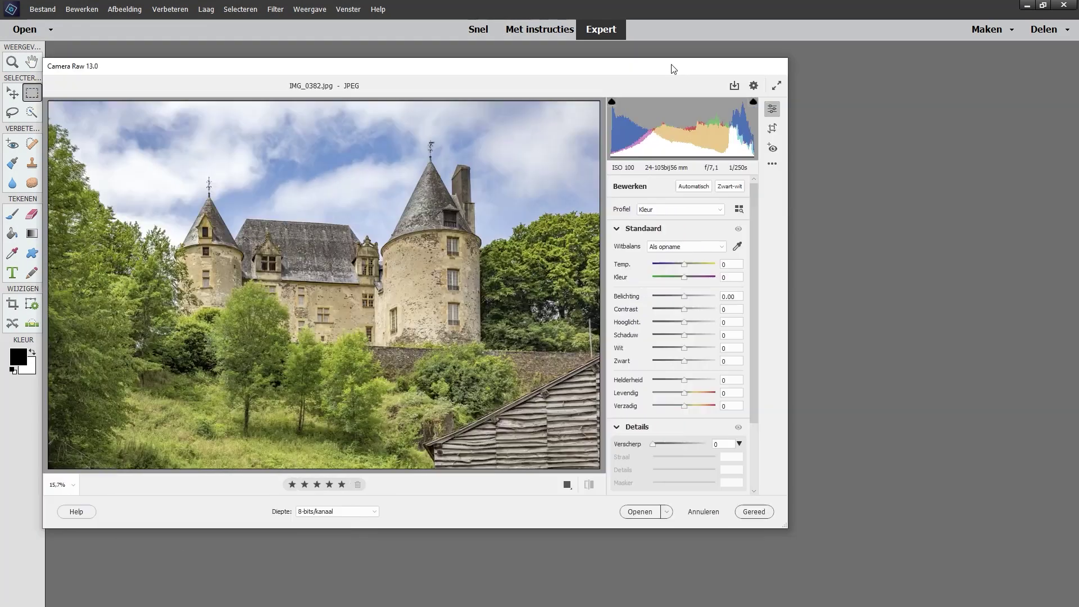
Move the Camera Raw window to the top-left, enlarge it, and set exposure to -0.30 and highlights to +24.
left_click_drag(808, 79, 630, 17)
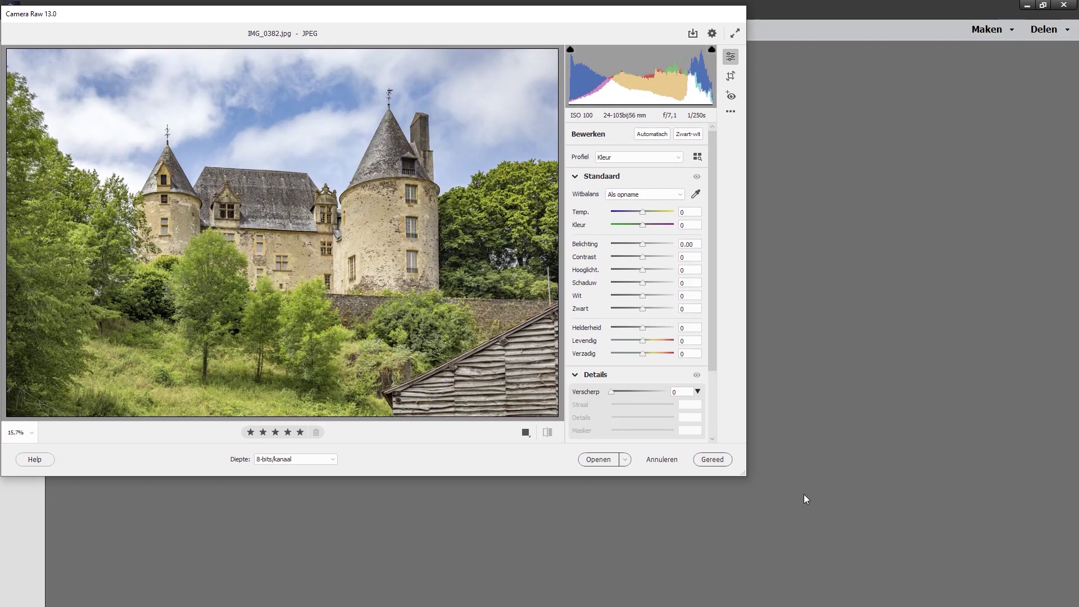
mouse_move(744, 481)
left_mouse_down()
mouse_move(1033, 577)
mouse_move(1060, 602)
left_mouse_up()
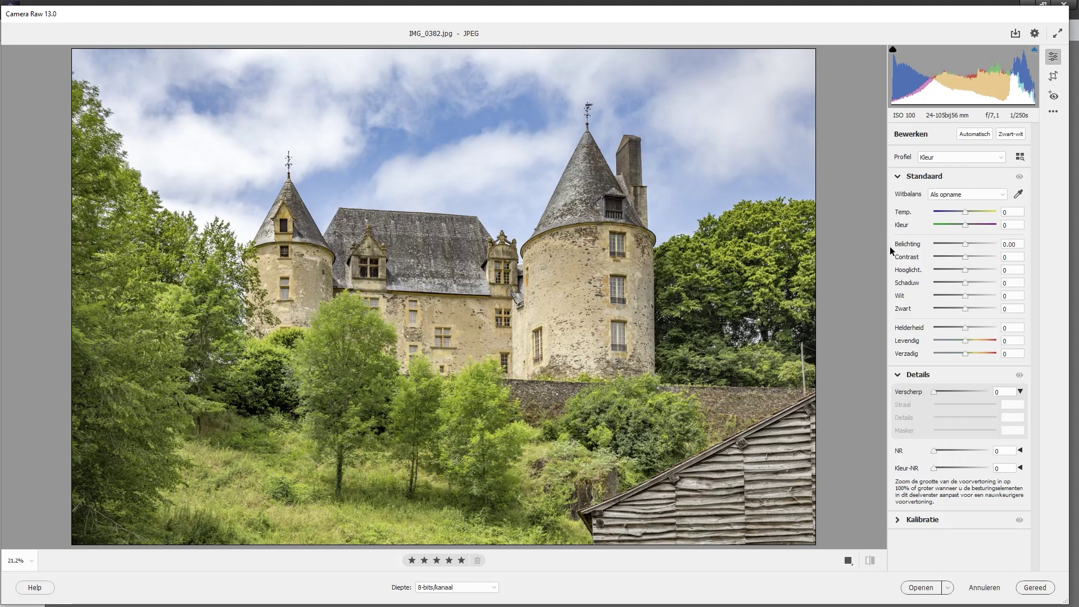
left_click_drag(962, 244, 972, 269)
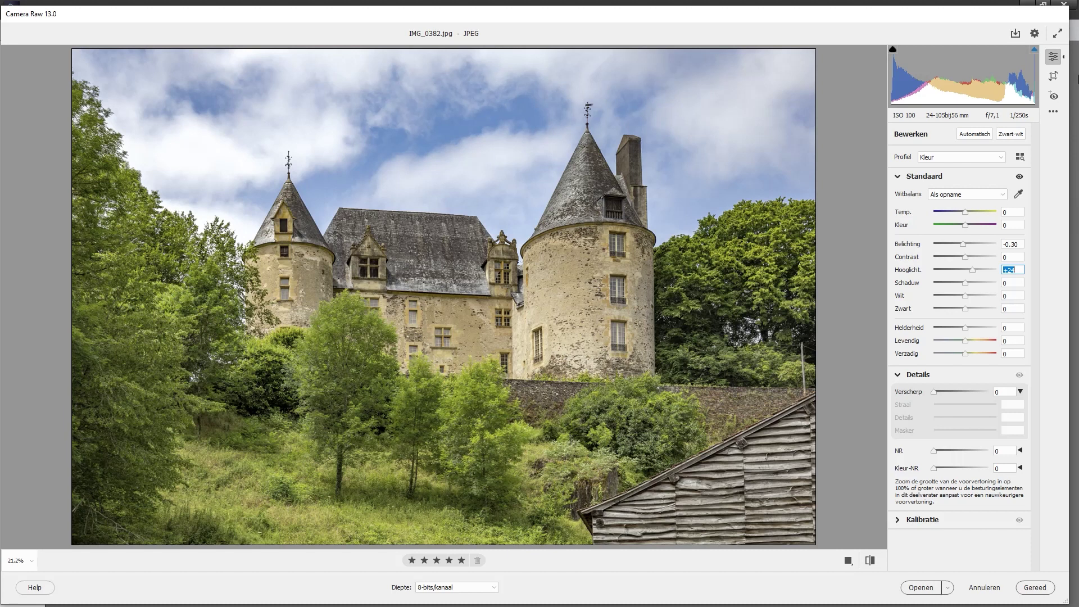
Preview the castle photo in black and white, then keep colour with temperature cooled to -21.
left_click(1004, 134)
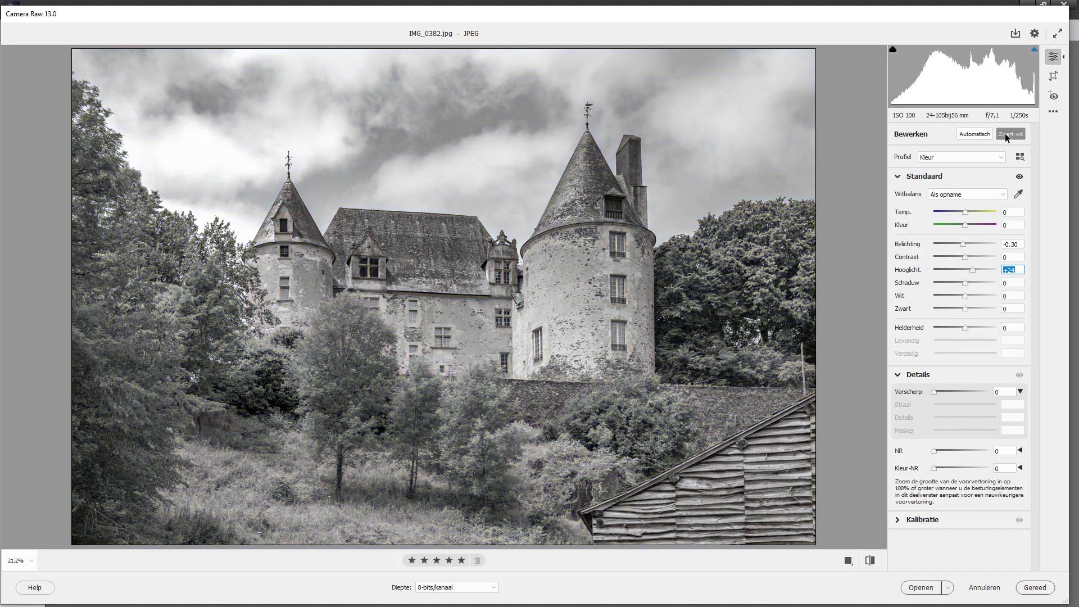
left_click_drag(965, 211, 959, 211)
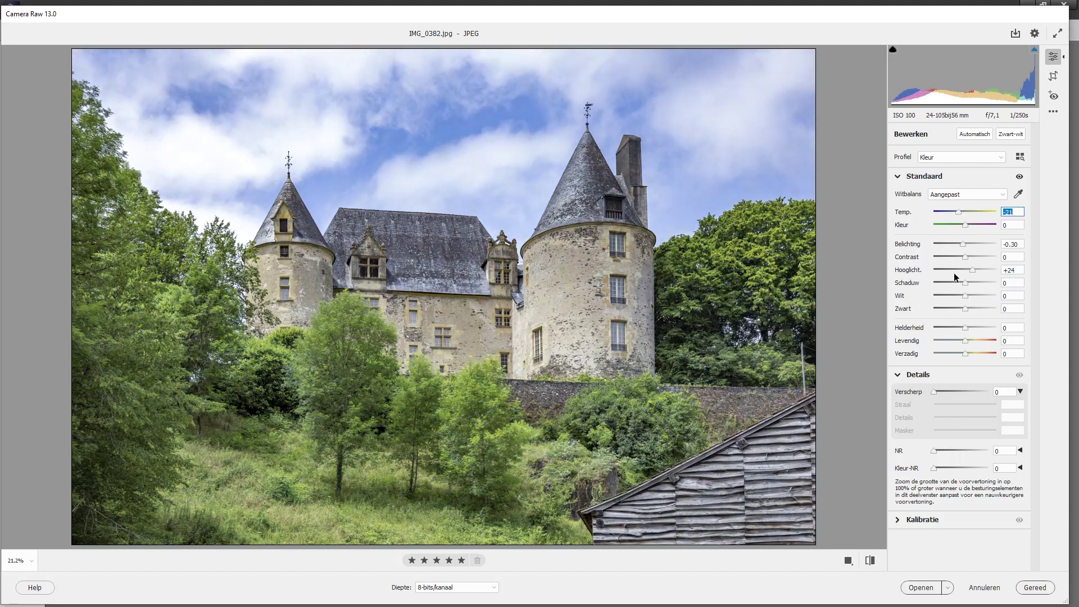